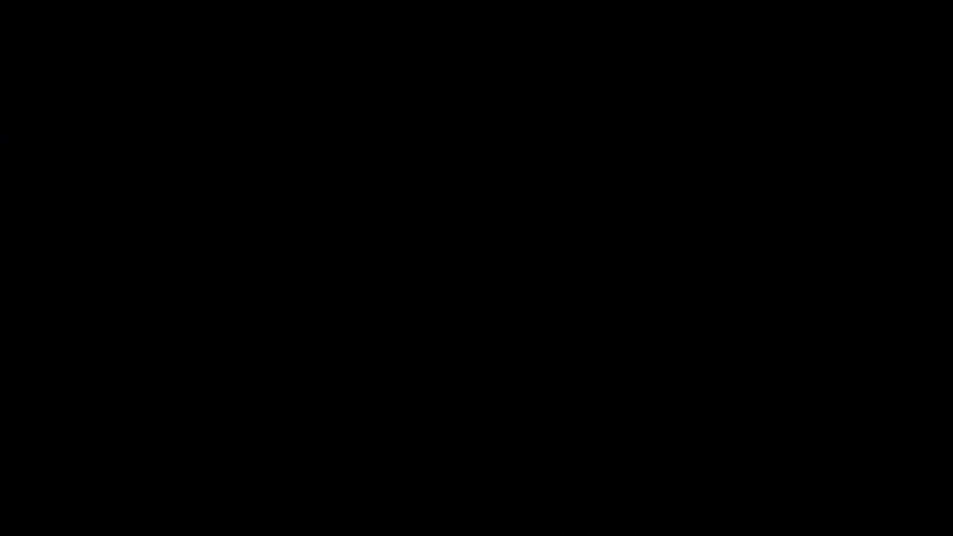
# Open the manager for installing plugins and look through the available vector tools
pyautogui.click(124, 51)
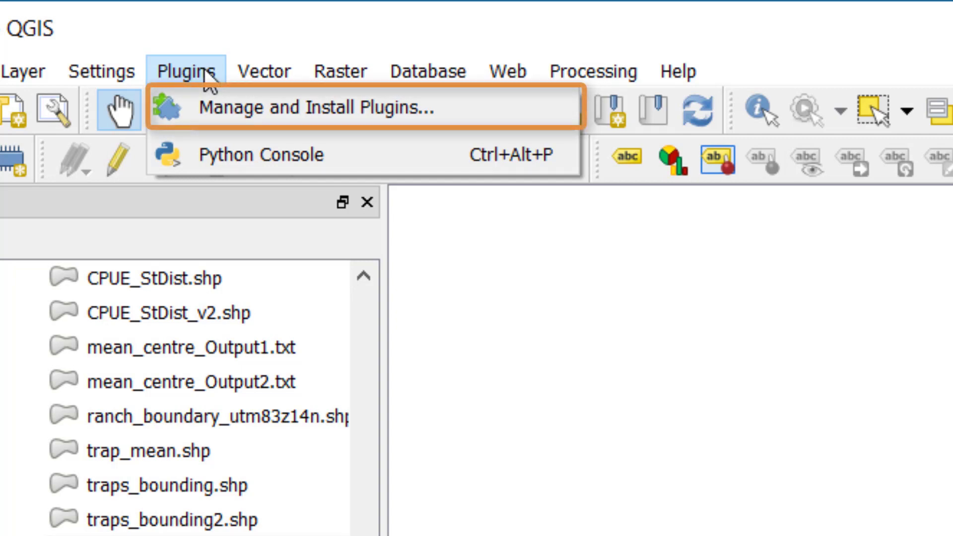
pyautogui.click(232, 106)
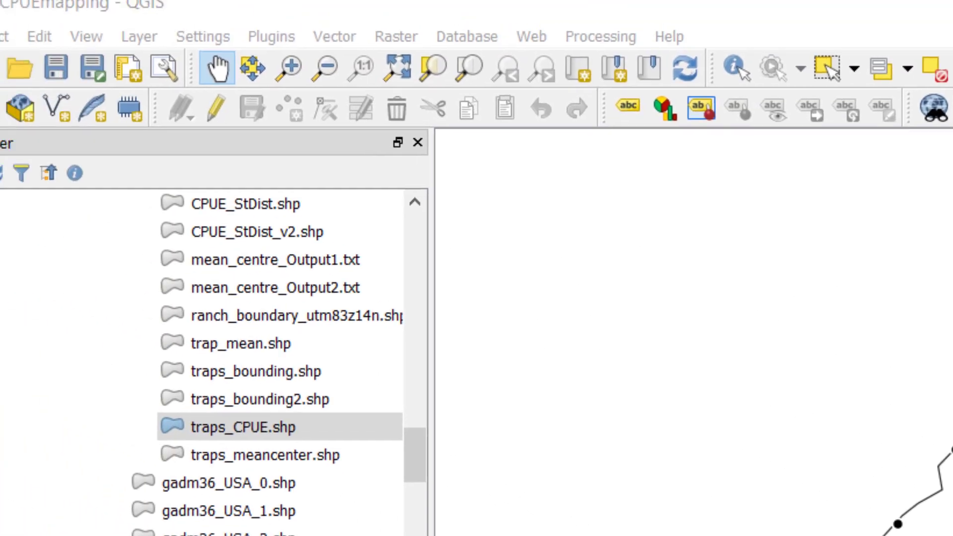
pyautogui.click(332, 36)
pyautogui.moveTo(164, 107)
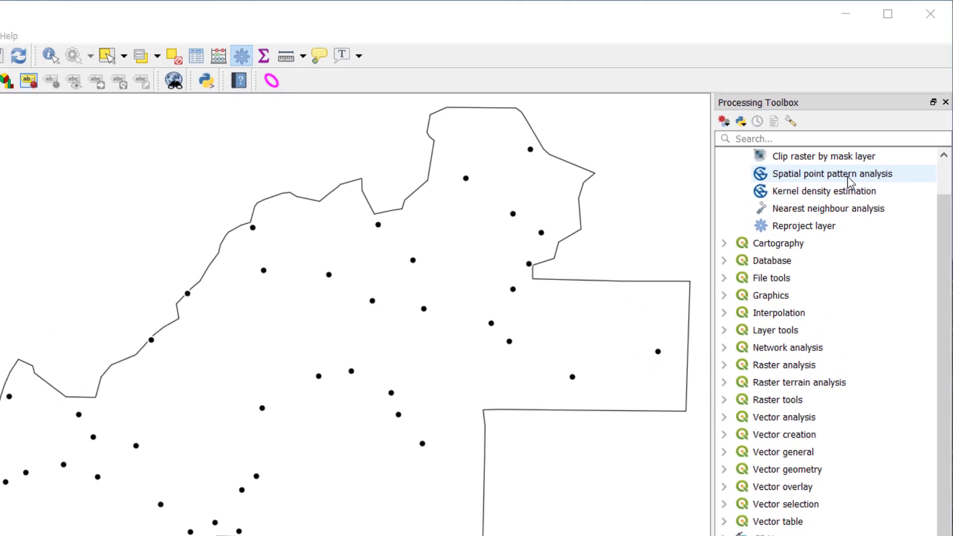
# Set up Spatial Point Pattern Analysis on the second-listed traps_CPUE layer, with automatic opening disabled for all three outputs
pyautogui.doubleClick(848, 175)
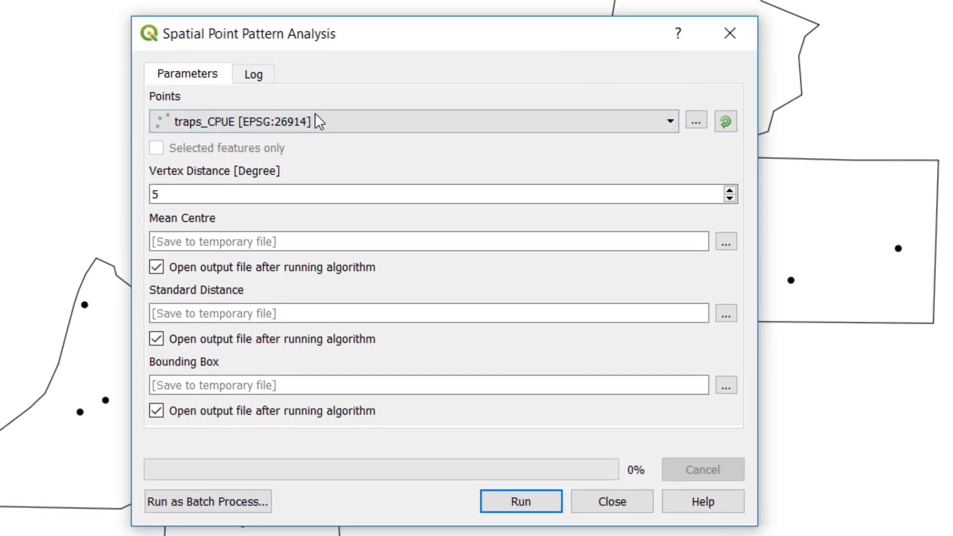
pyautogui.click(260, 117)
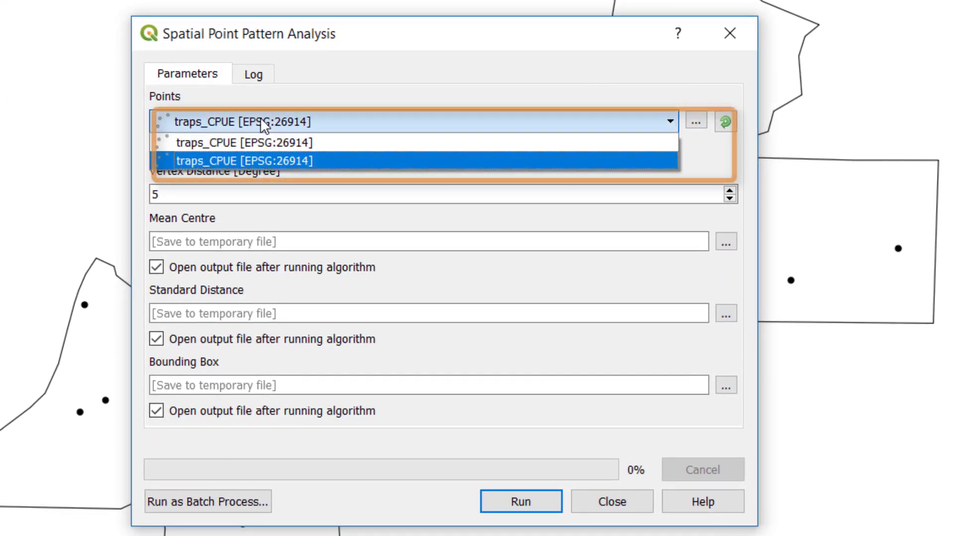
pyautogui.click(267, 158)
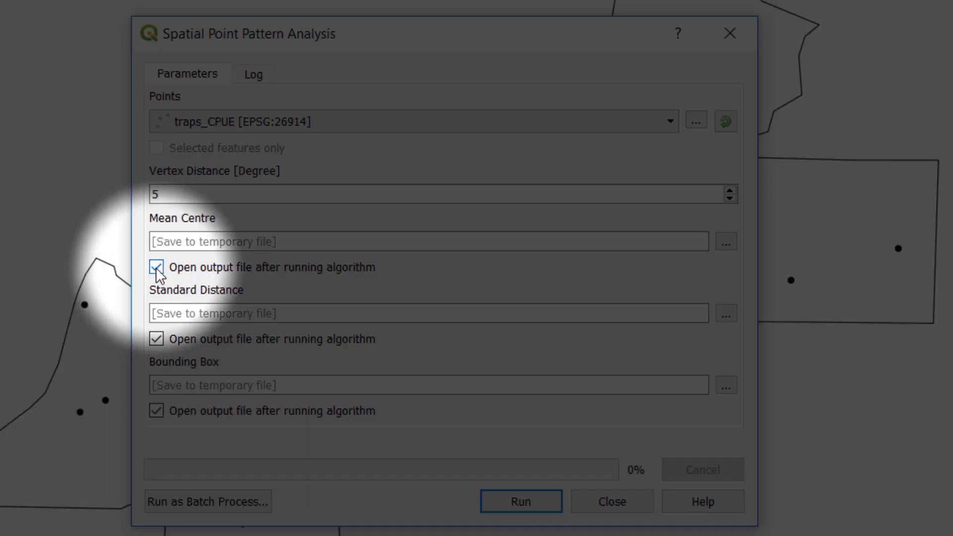
pyautogui.click(156, 268)
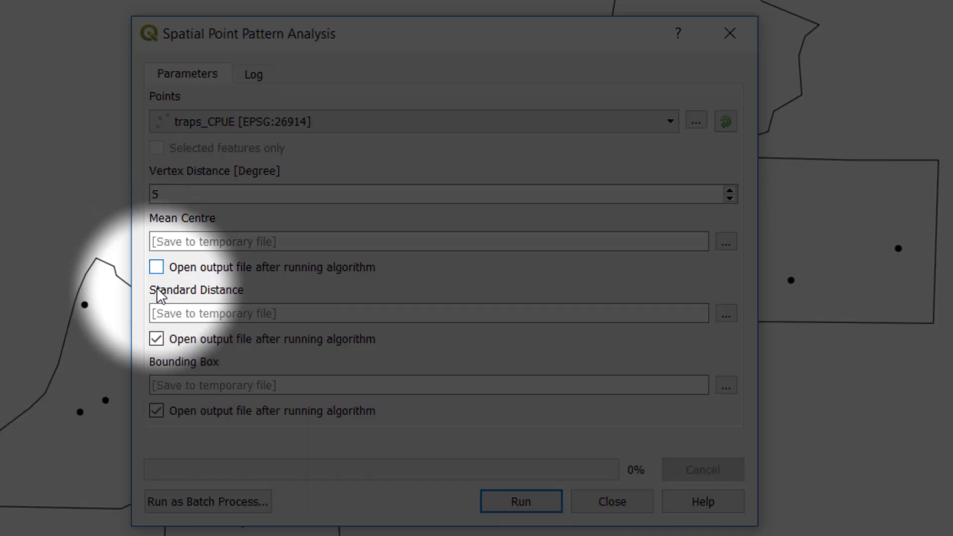
pyautogui.click(156, 340)
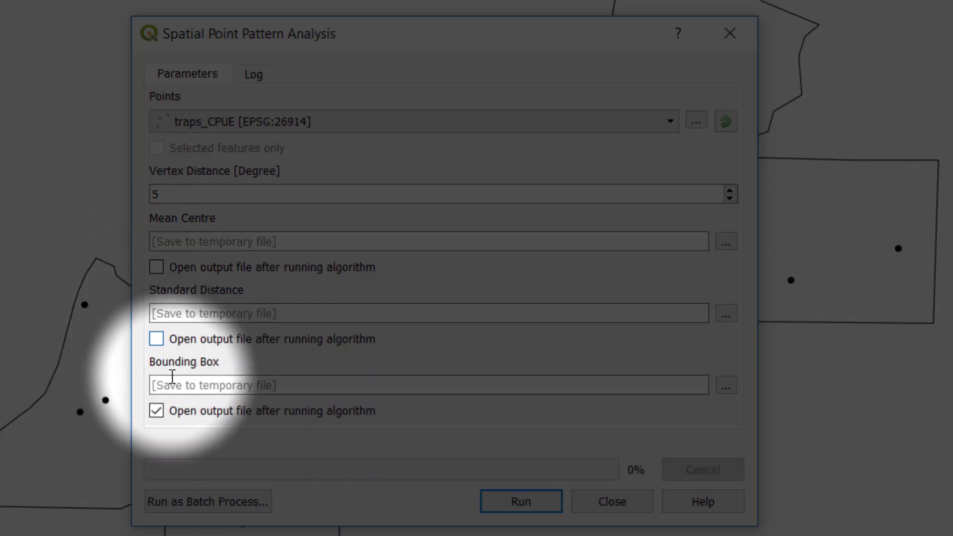
pyautogui.click(156, 411)
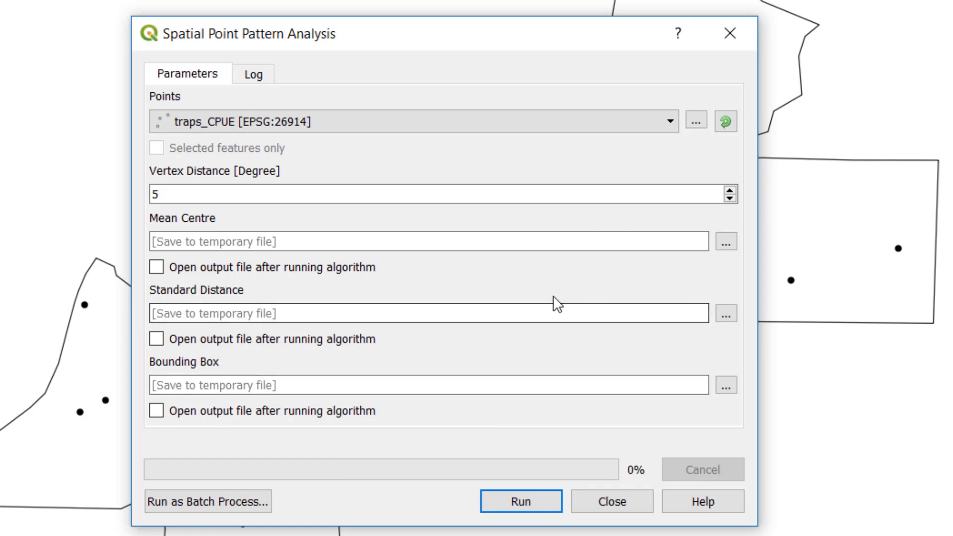
# Save the Mean Centre output as traps_mean_noweight in the ranchCPUE folder and run the analysis
pyautogui.click(725, 243)
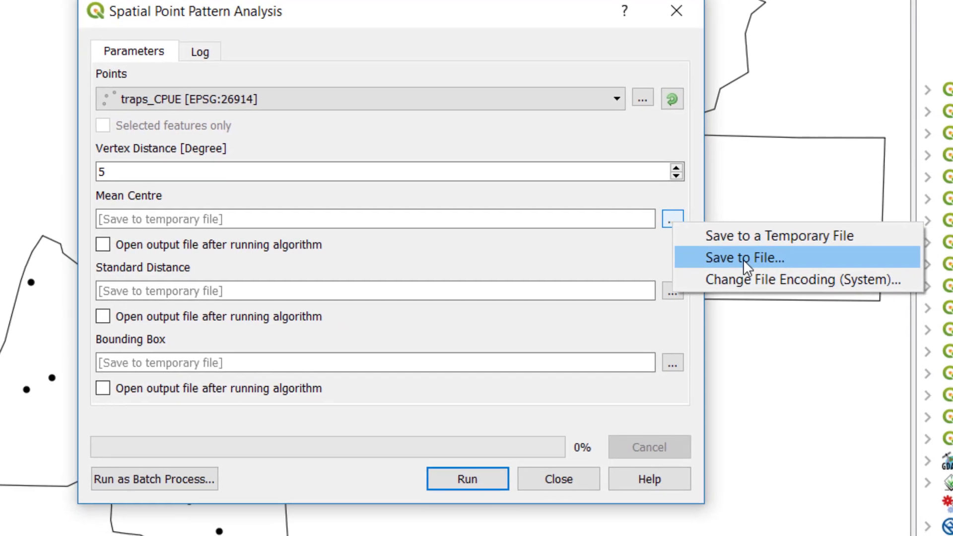
pyautogui.click(791, 278)
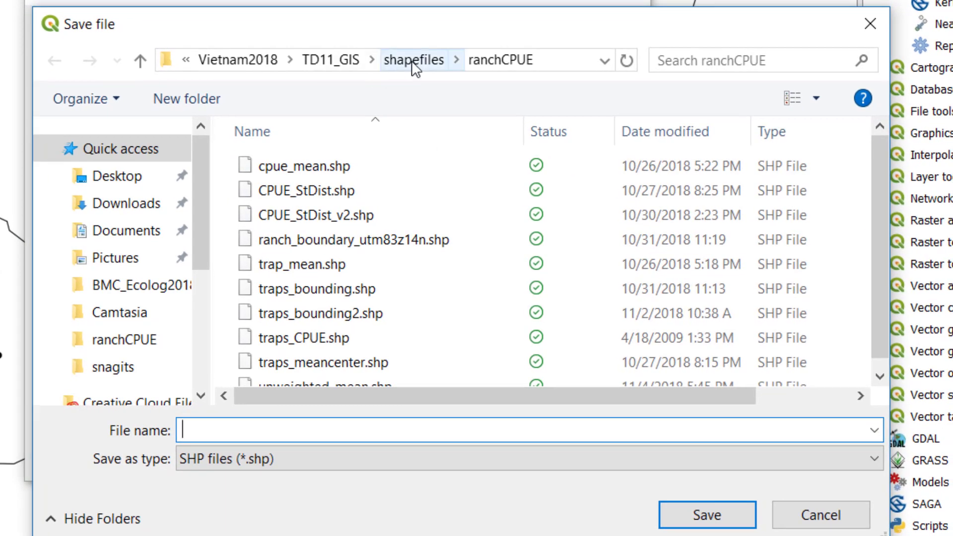
pyautogui.click(417, 65)
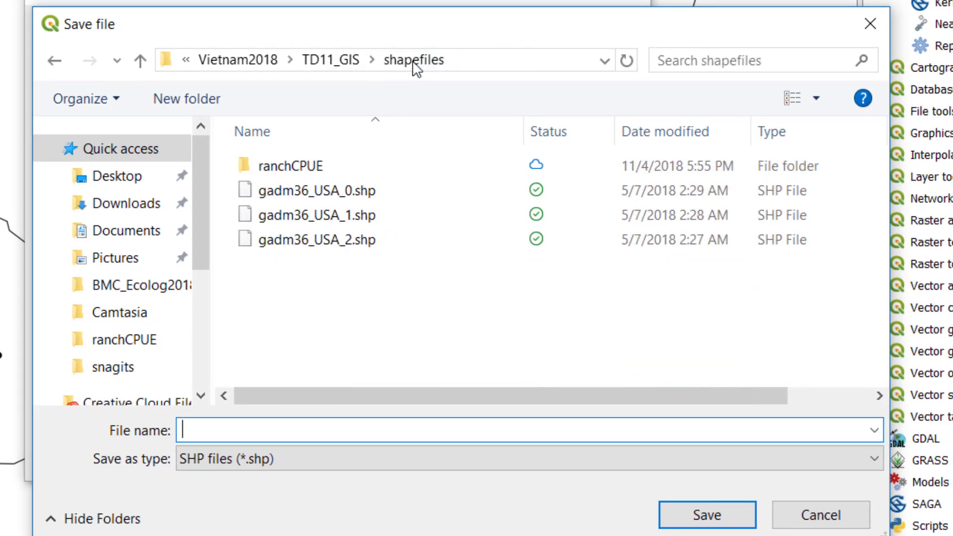
pyautogui.doubleClick(291, 168)
pyautogui.click(335, 428)
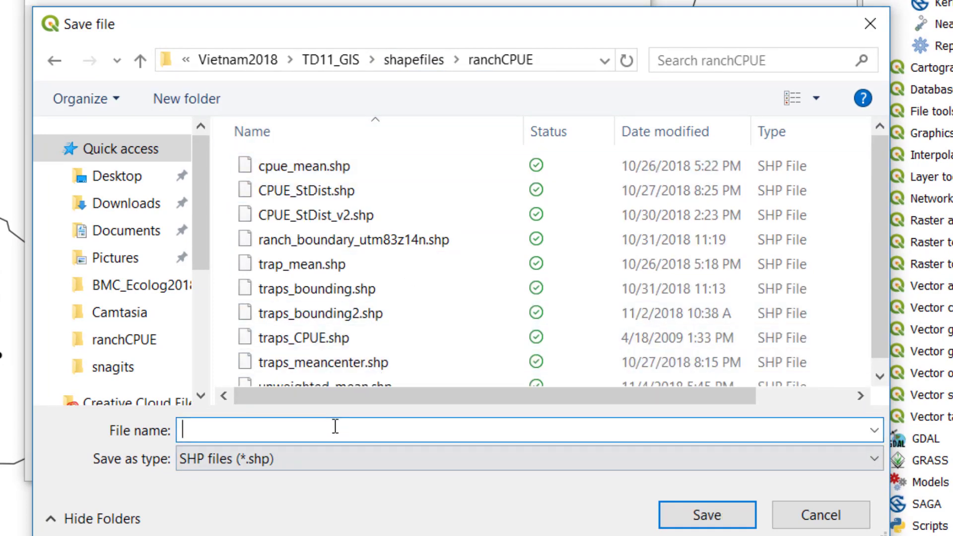
pyautogui.write('traps_m')
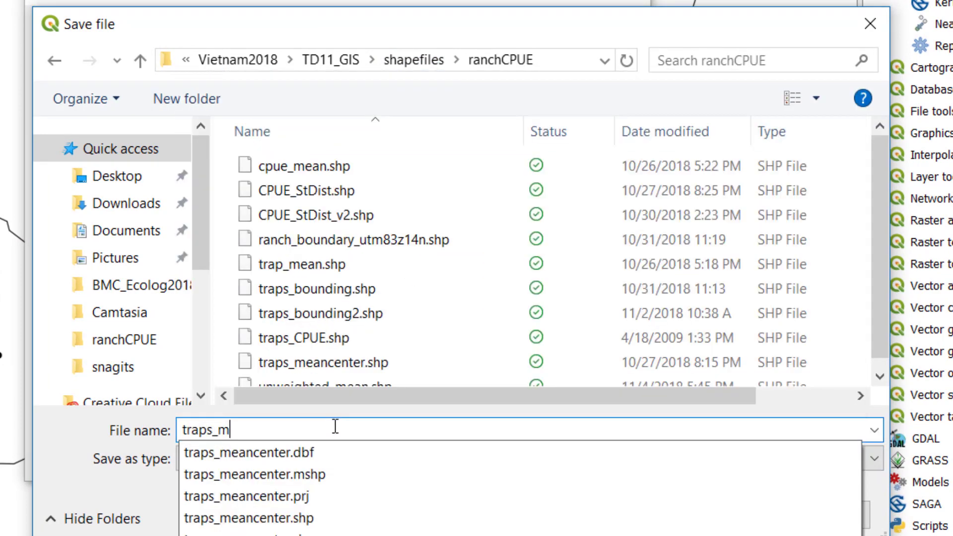
pyautogui.write('ean_noweight')
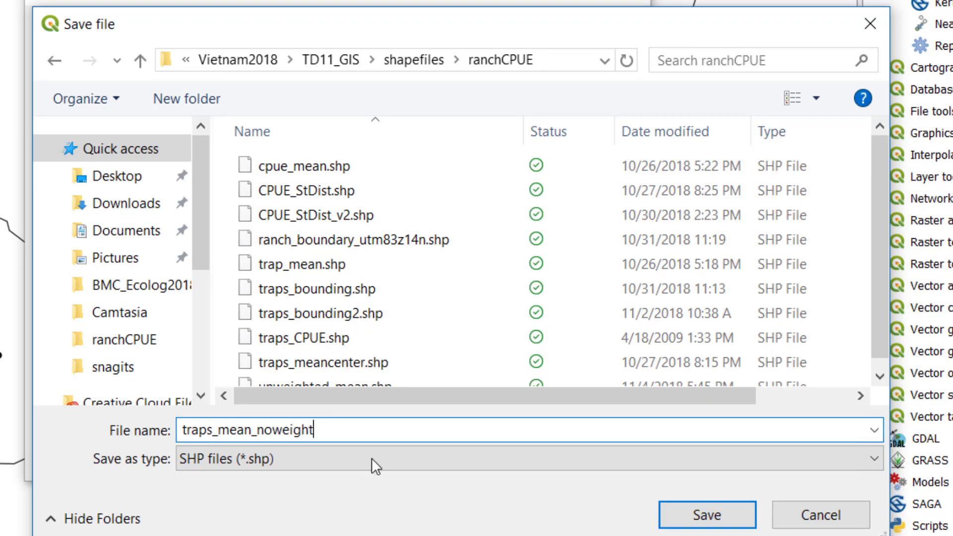
pyautogui.press('Return')
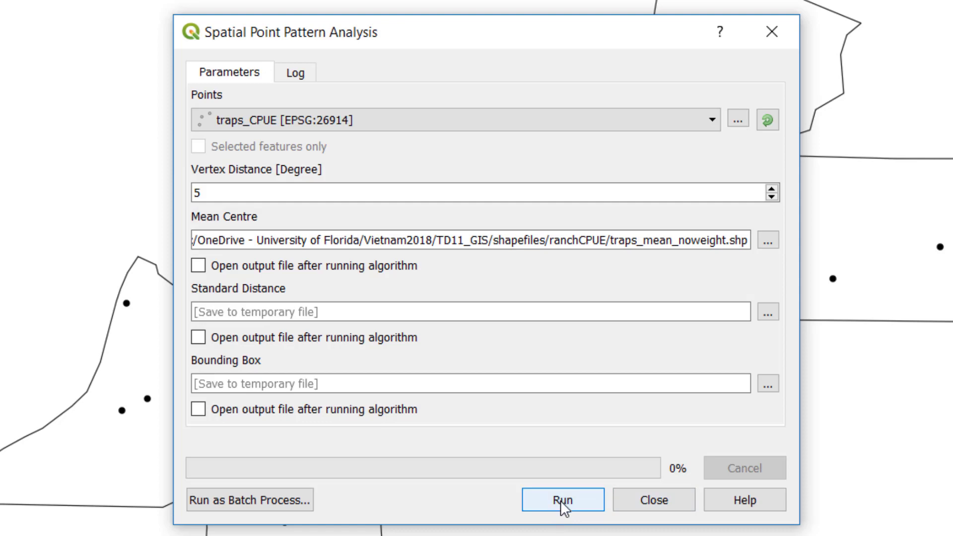
pyautogui.click(561, 500)
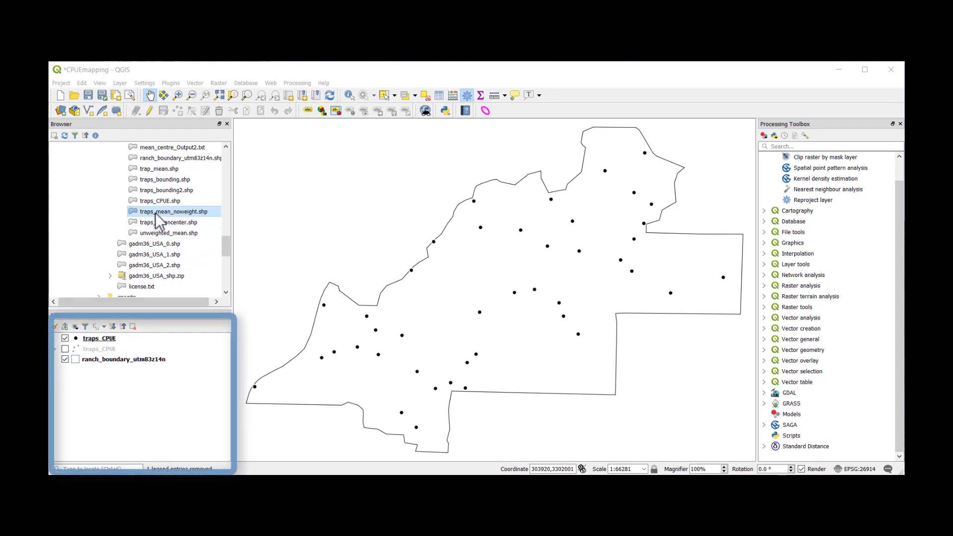
# Add traps_mean_noweight.shp to the map as the uppermost layer and style it with the effect drop shadow symbol
pyautogui.moveTo(155, 213); pyautogui.dragTo(96, 337)
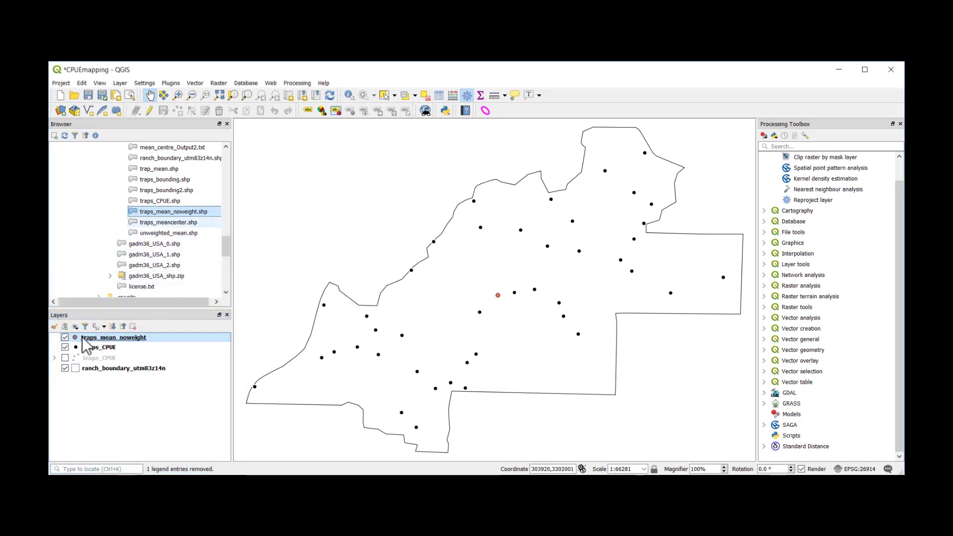
pyautogui.doubleClick(78, 338)
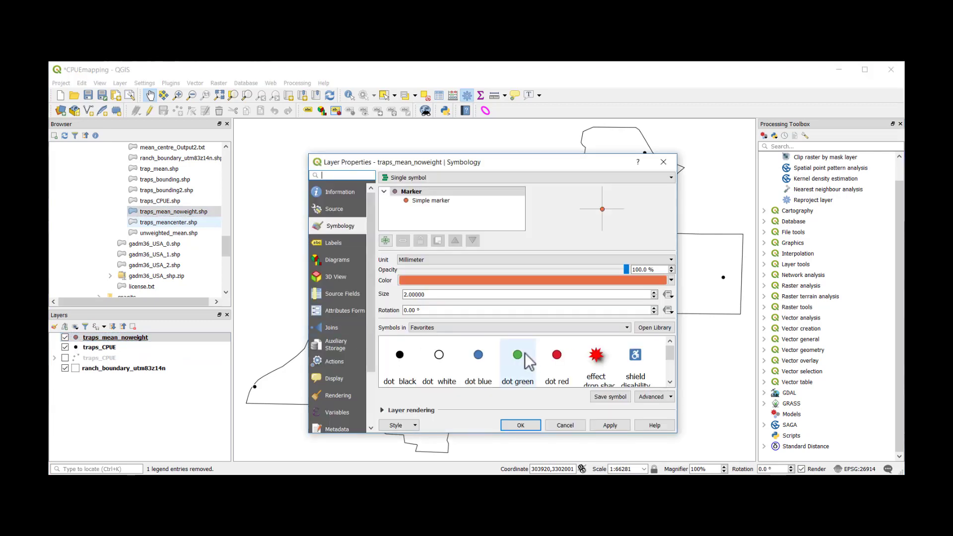
pyautogui.click(597, 361)
pyautogui.click(618, 426)
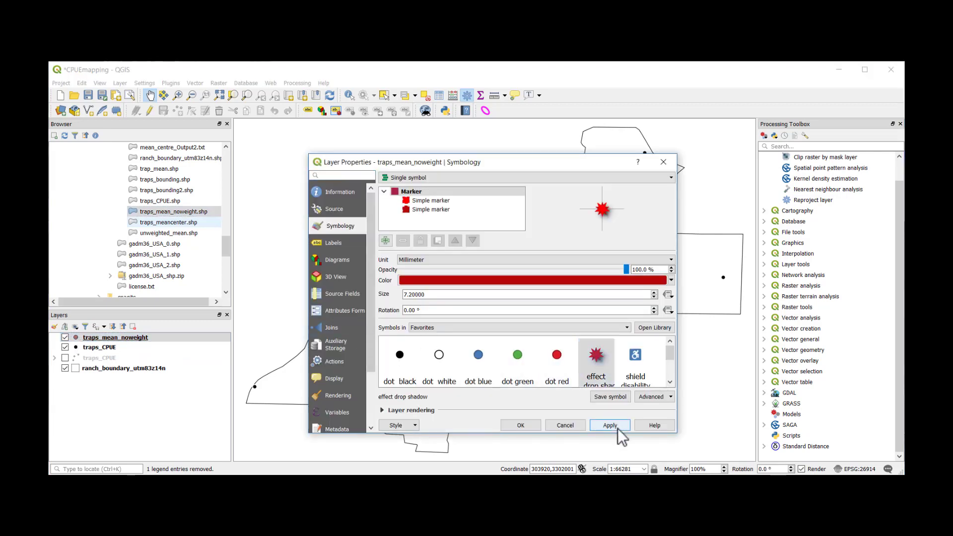
pyautogui.click(532, 426)
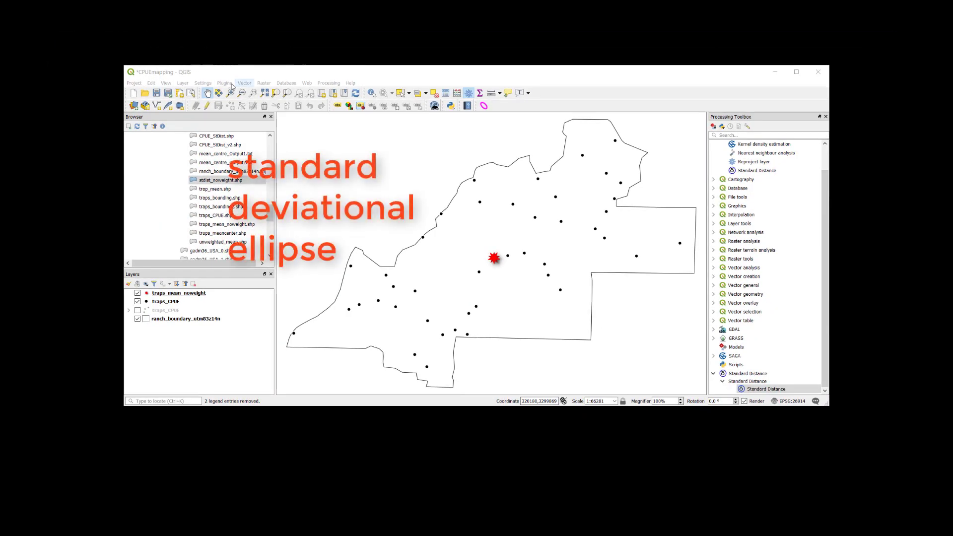
# Start the Standard deviational ellipse tool with the first-listed traps_CPUE layer as the input points
pyautogui.click(245, 83)
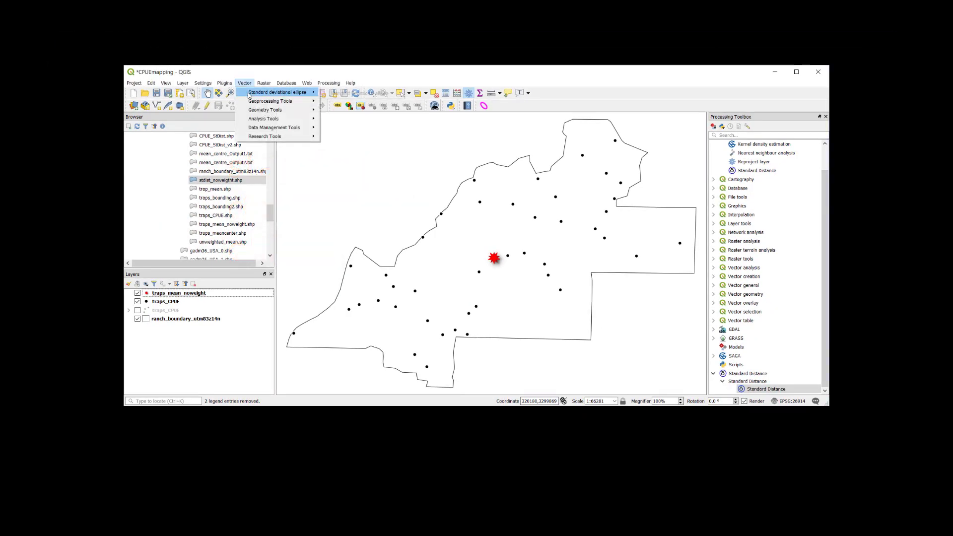
pyautogui.moveTo(249, 93)
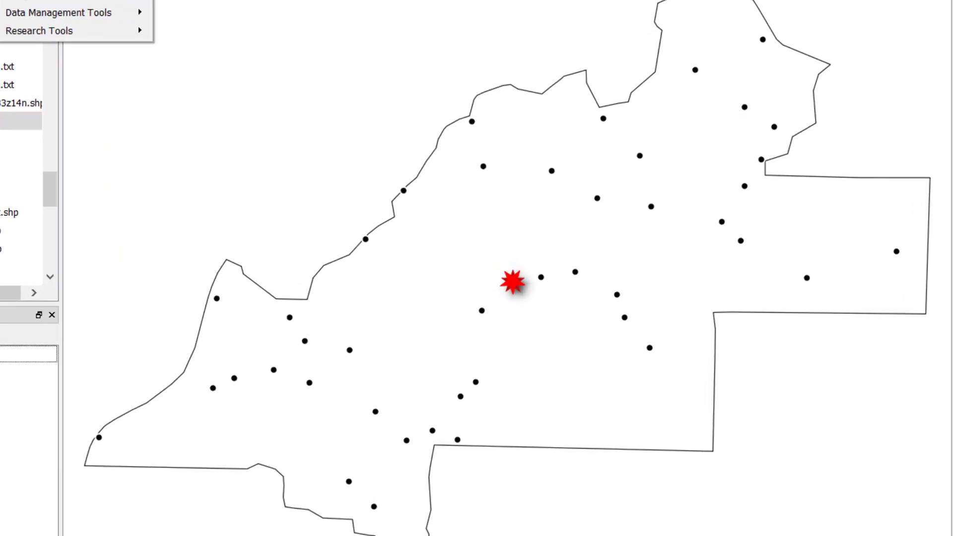
pyautogui.click(512, 282)
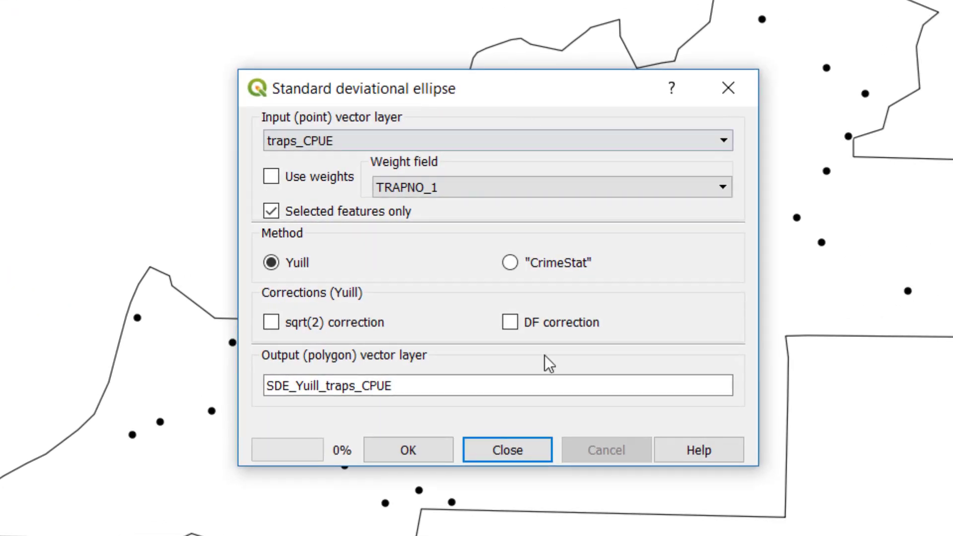
pyautogui.click(356, 141)
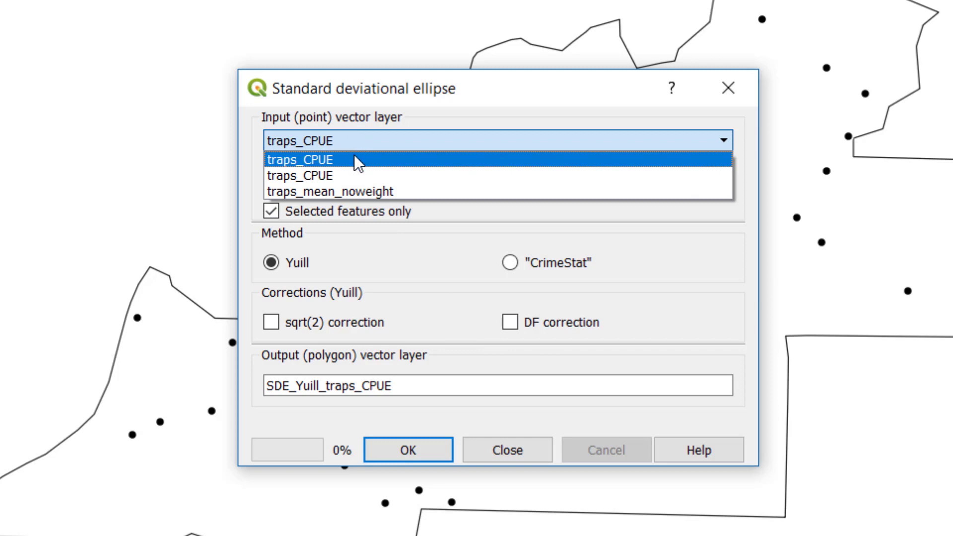
pyautogui.click(355, 160)
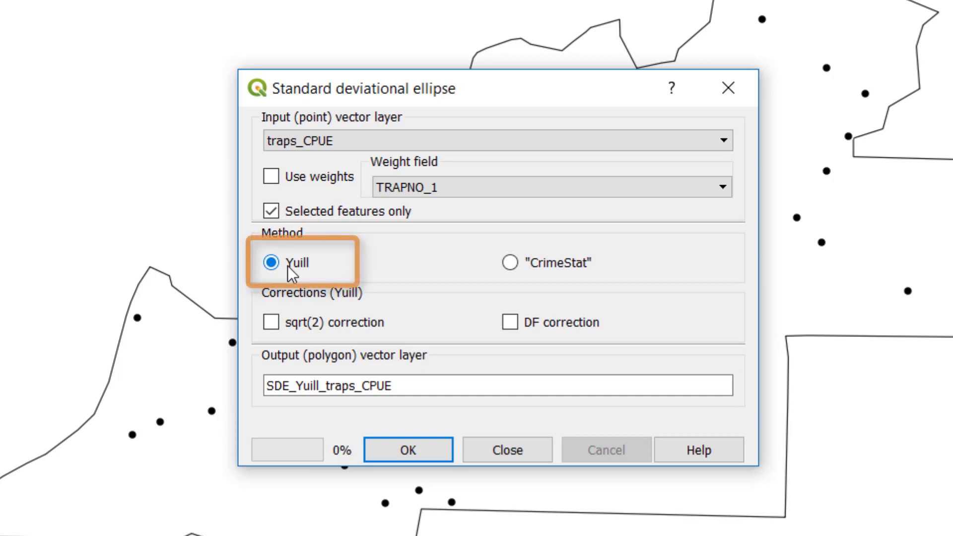
# Name the ellipse's output polygon layer StDev_noweight
pyautogui.moveTo(415, 386); pyautogui.dragTo(242, 370)
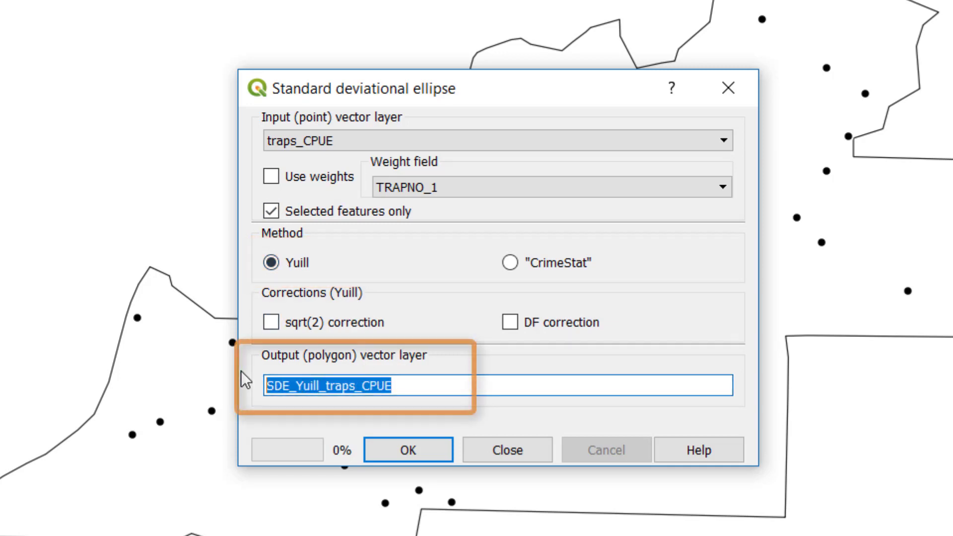
pyautogui.write('StDis')
pyautogui.press('BackSpace')
pyautogui.press('BackSpace')
pyautogui.write('ev')
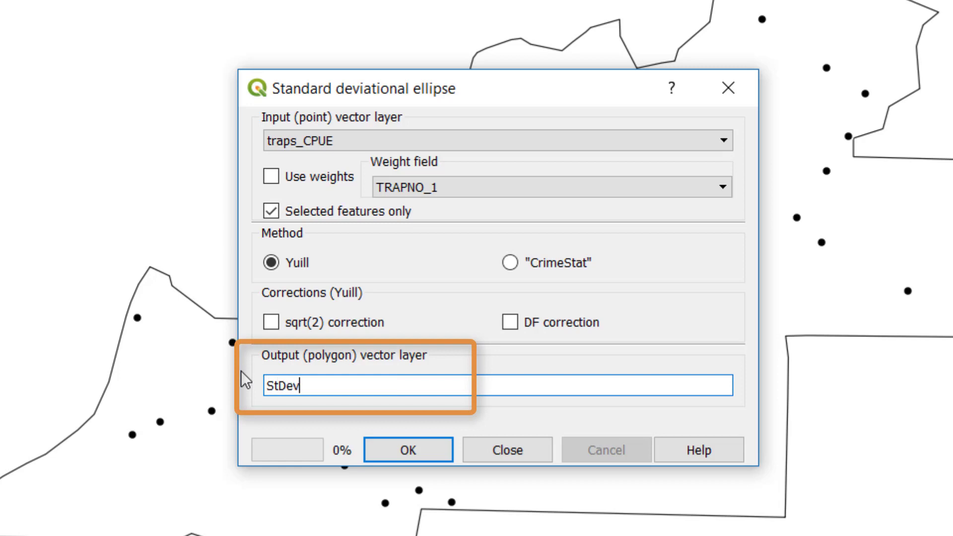
pyautogui.write('_noweight')
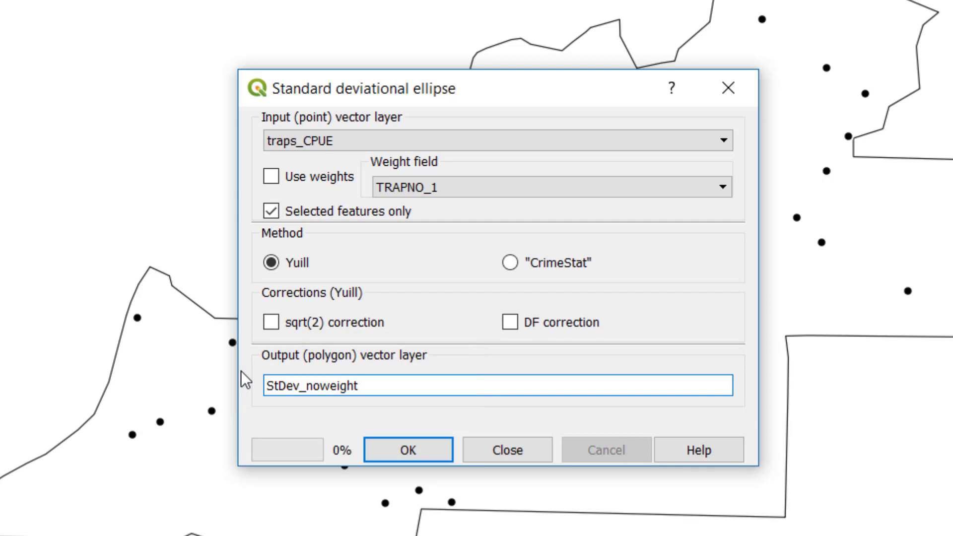
# Generate the standard deviational ellipse and move the traps_mean_noweight layer above StDev_noweight
pyautogui.click(430, 450)
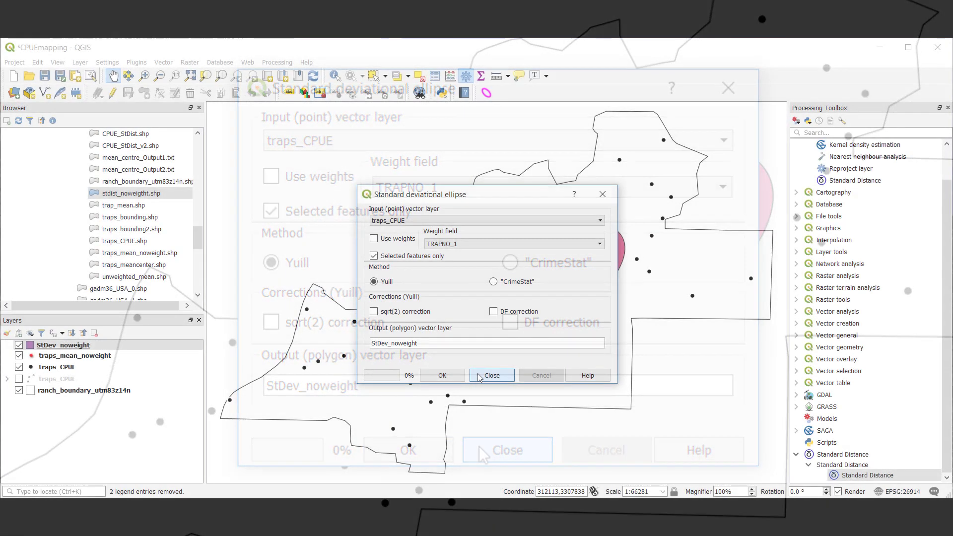
pyautogui.click(494, 453)
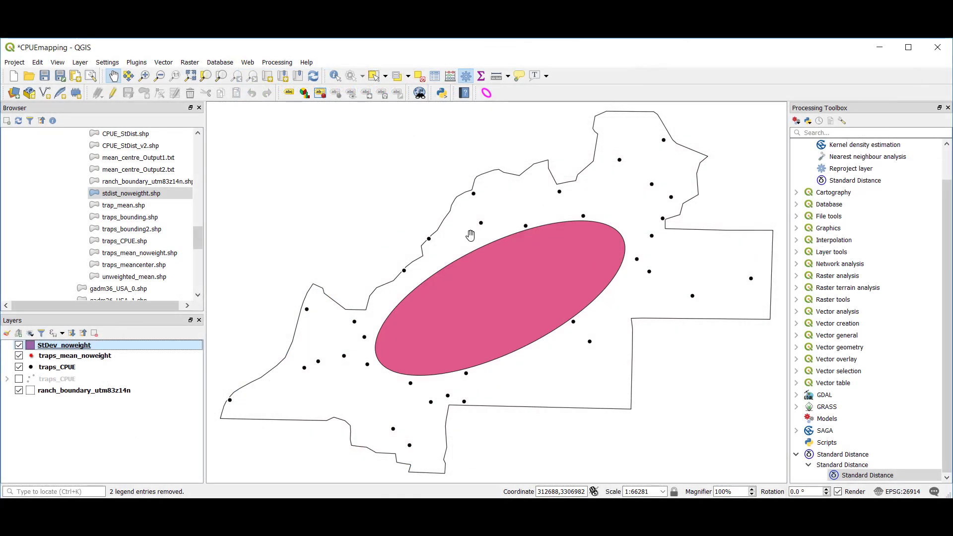
pyautogui.moveTo(66, 358); pyautogui.dragTo(67, 344)
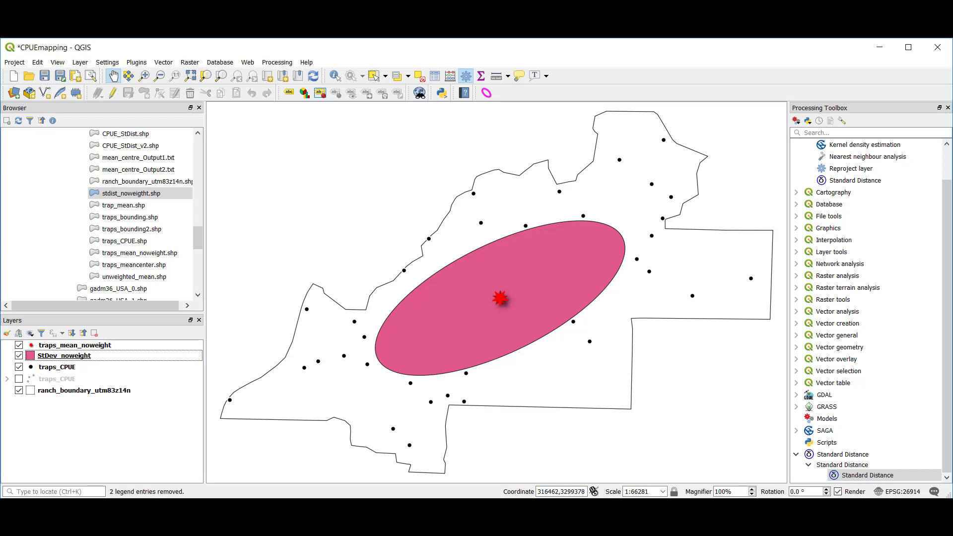
# Start the Standard Distance tool with traps_CPUE as the input layer and leave the weight field empty
pyautogui.doubleClick(888, 479)
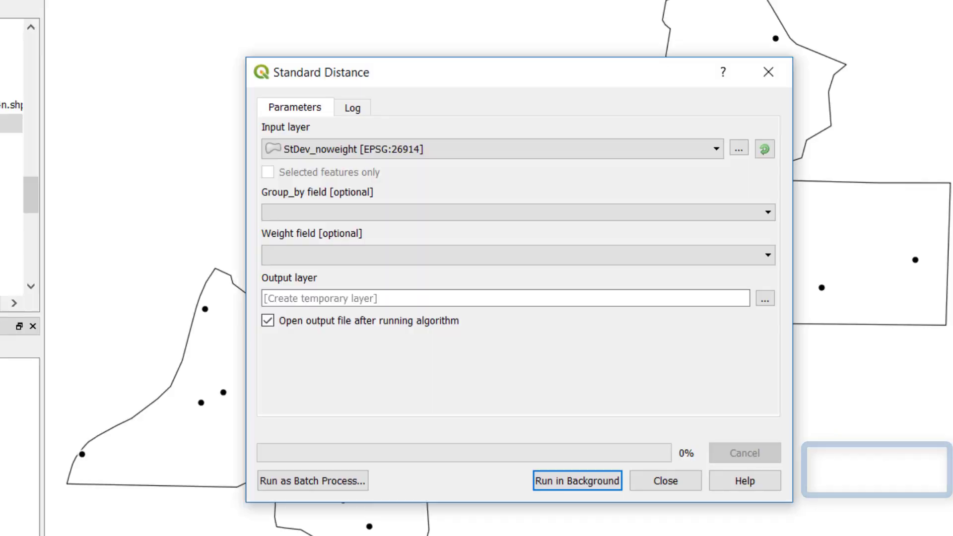
pyautogui.click(368, 151)
pyautogui.click(368, 204)
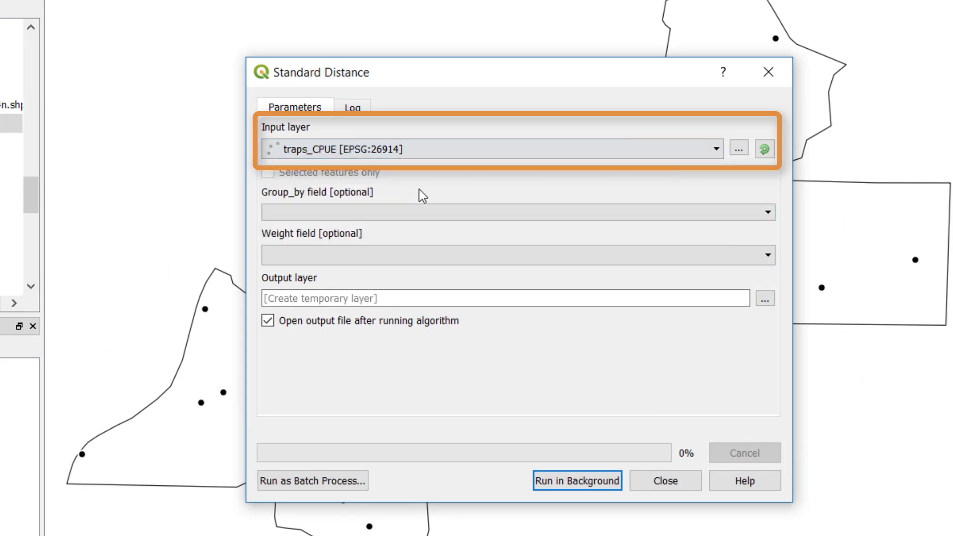
pyautogui.click(421, 255)
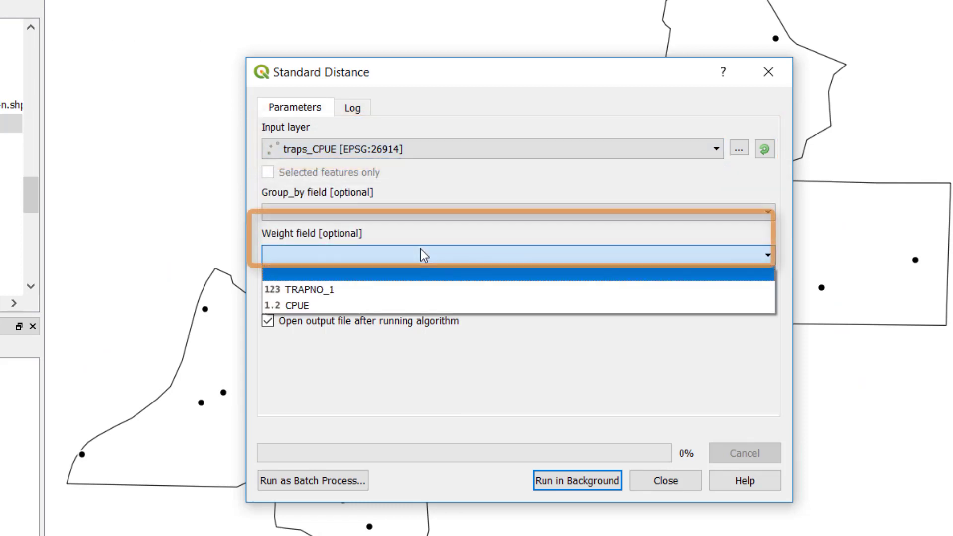
pyautogui.click(421, 249)
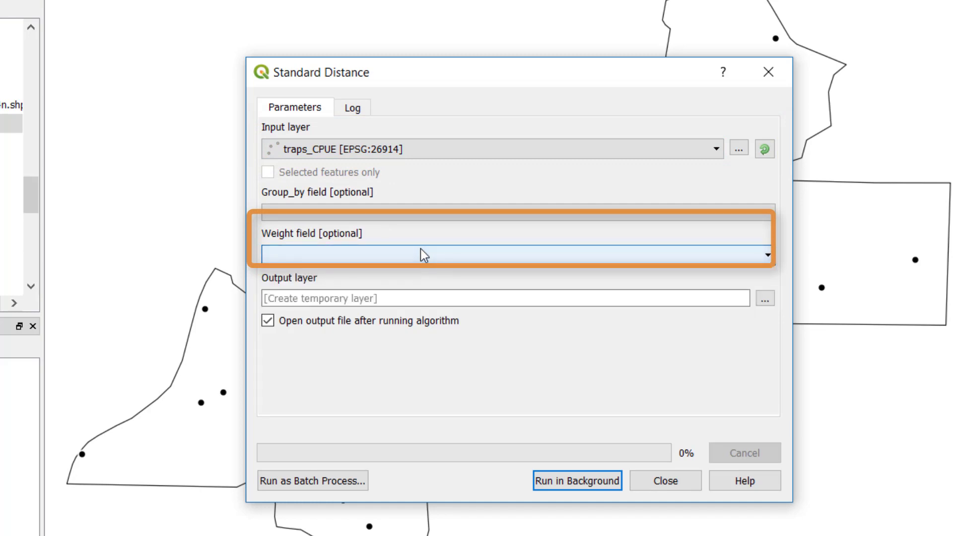
# Set the Standard Distance output to a new shapefile named stdist_noweight_v1 in the ranchCPUE folder
pyautogui.click(764, 299)
pyautogui.click(841, 330)
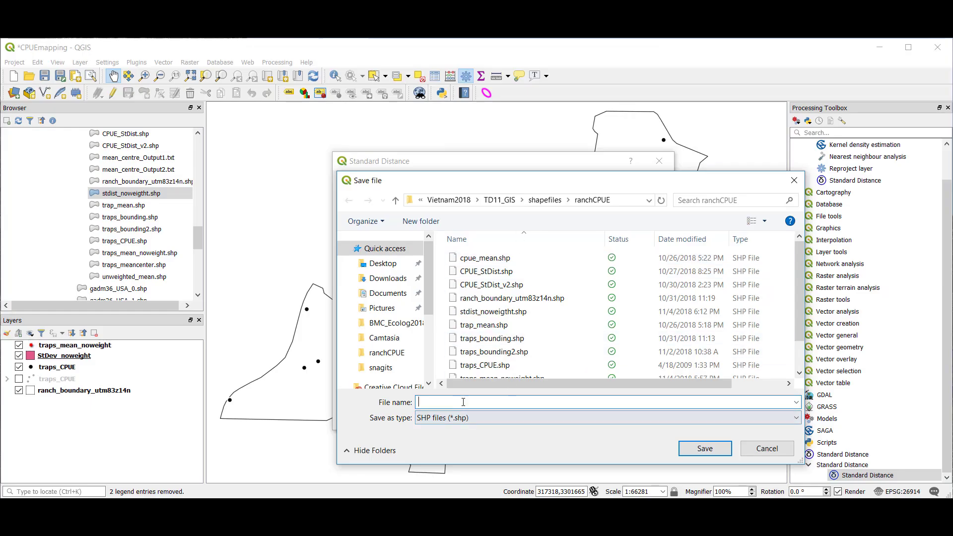
pyautogui.write('stdist')
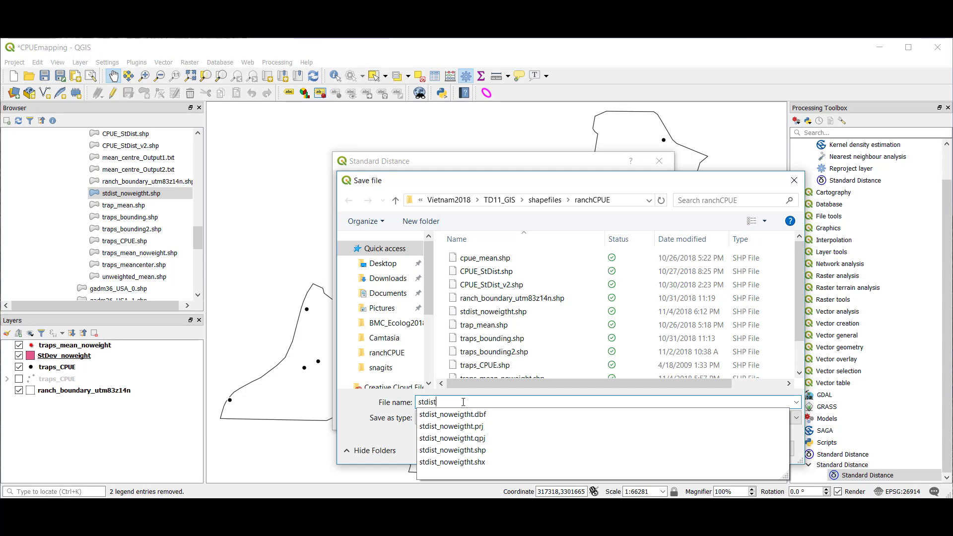
pyautogui.write('_no')
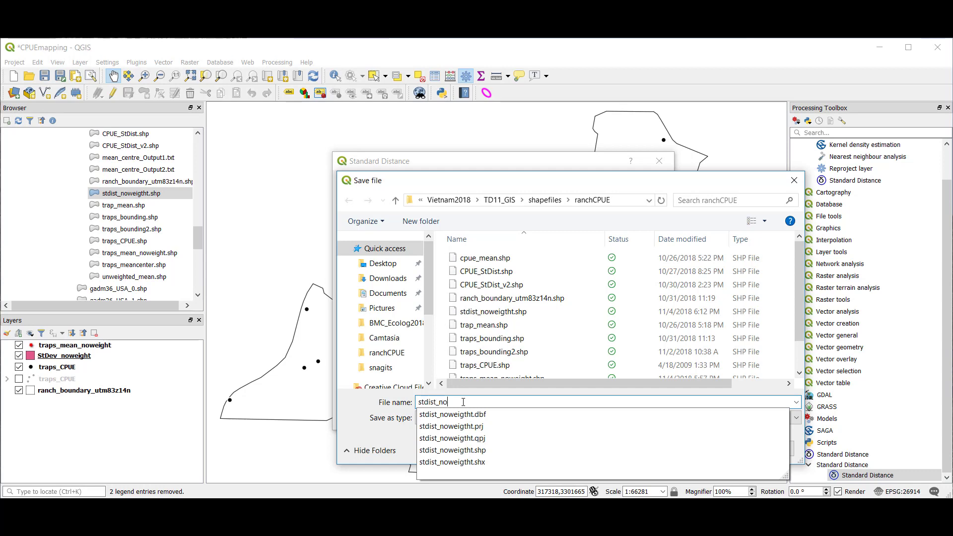
pyautogui.write('weight_v1')
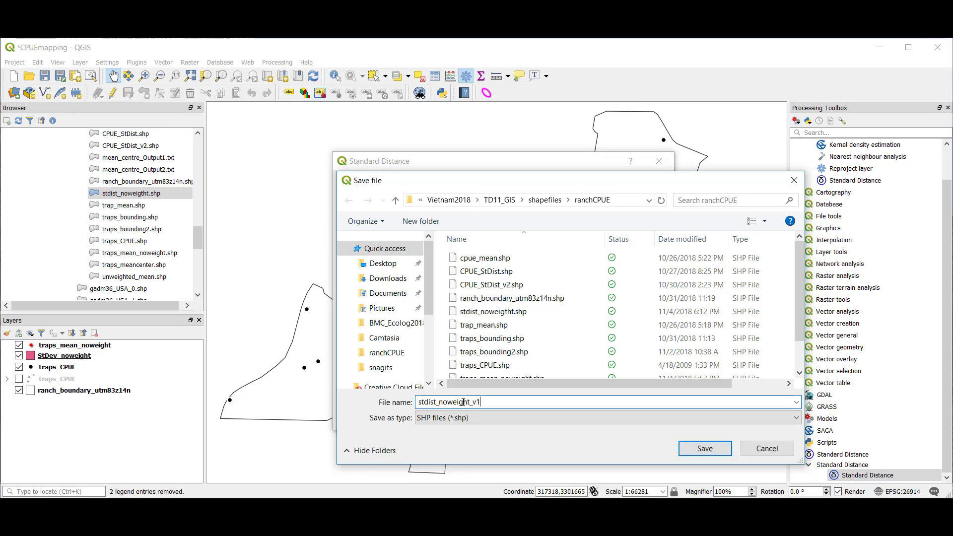
pyautogui.click(705, 449)
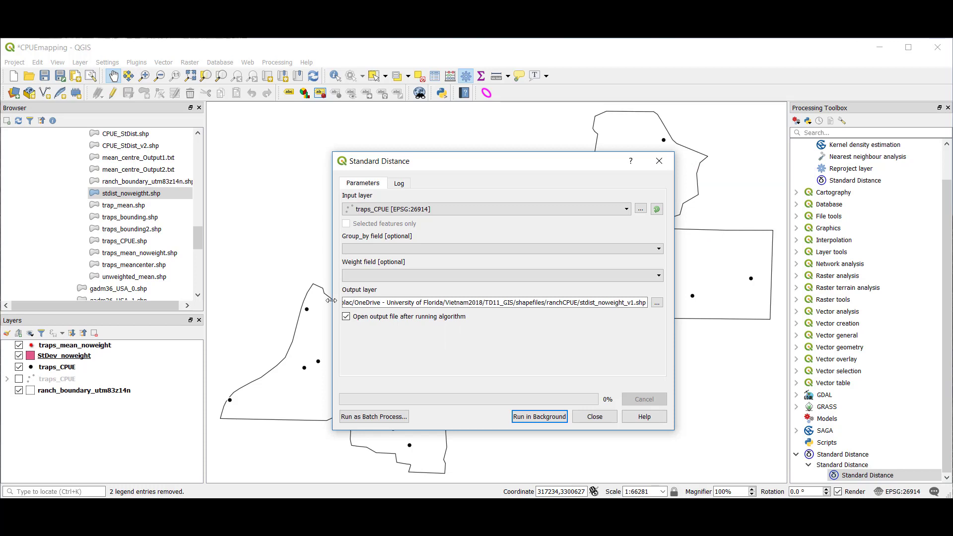
# Run the unweighted Standard Distance calculation without opening its output file automatically, and close the tool
pyautogui.click(348, 320)
pyautogui.click(543, 422)
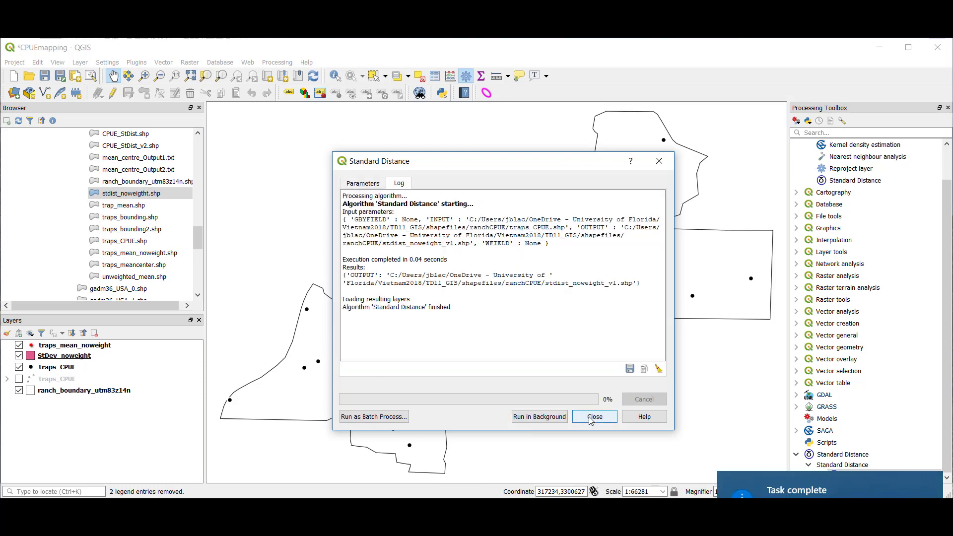
pyautogui.click(594, 417)
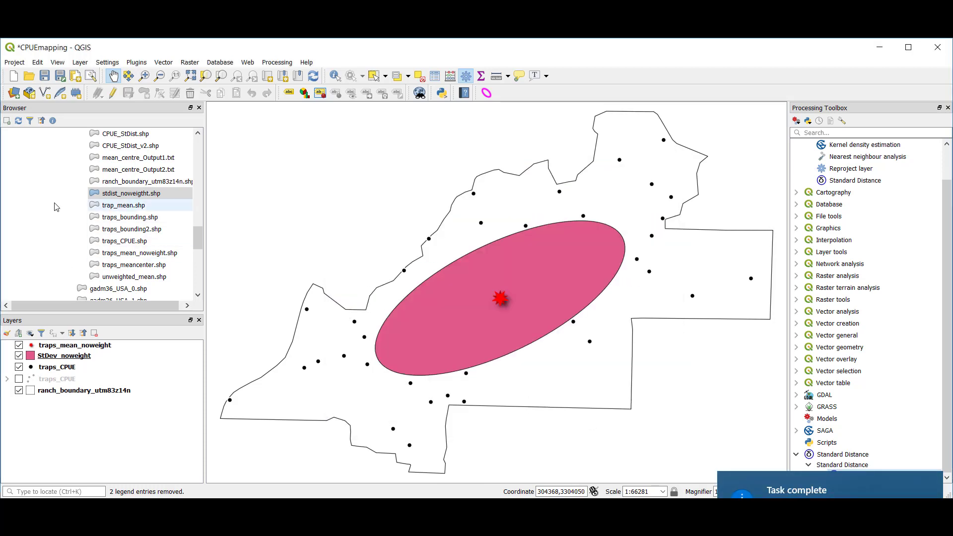
# Add stdist_noweight_v1.shp to the map beneath StDev_noweight and move the visible traps_CPUE layer to the top of the layer order
pyautogui.click(19, 123)
pyautogui.moveTo(149, 194); pyautogui.dragTo(75, 373)
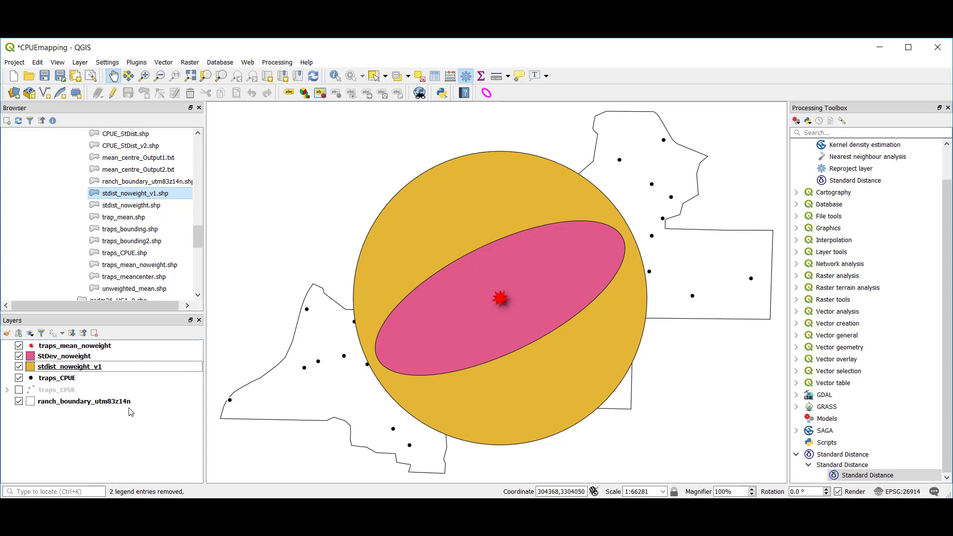
pyautogui.moveTo(70, 379); pyautogui.dragTo(64, 344)
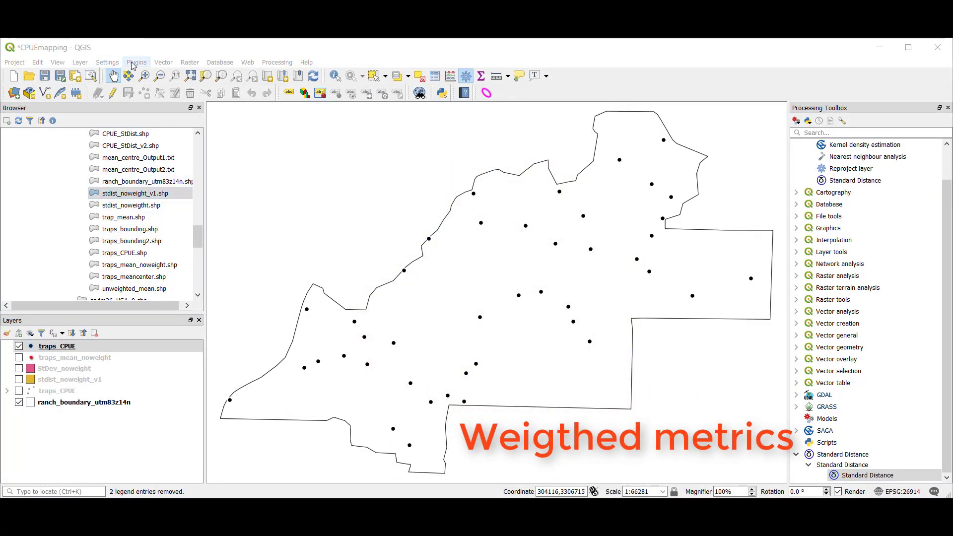
# Set up a standard deviational ellipse for traps_CPUE that uses the CPUE field as weights
pyautogui.click(164, 63)
pyautogui.moveTo(243, 75)
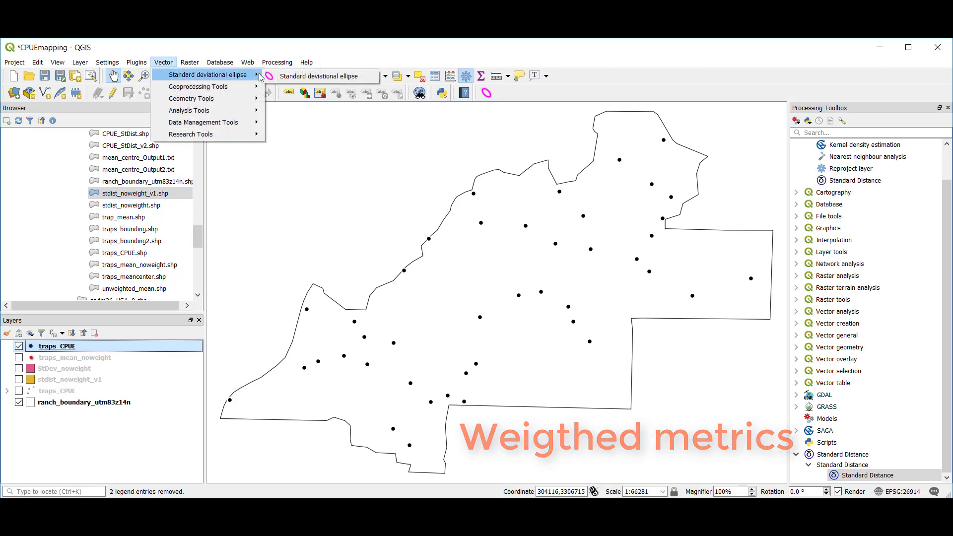
pyautogui.click(287, 79)
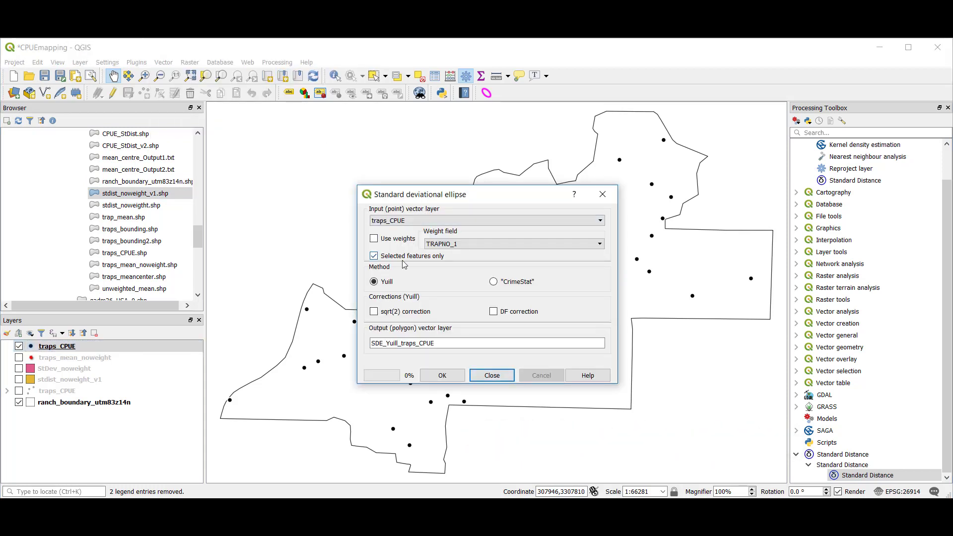
pyautogui.click(374, 239)
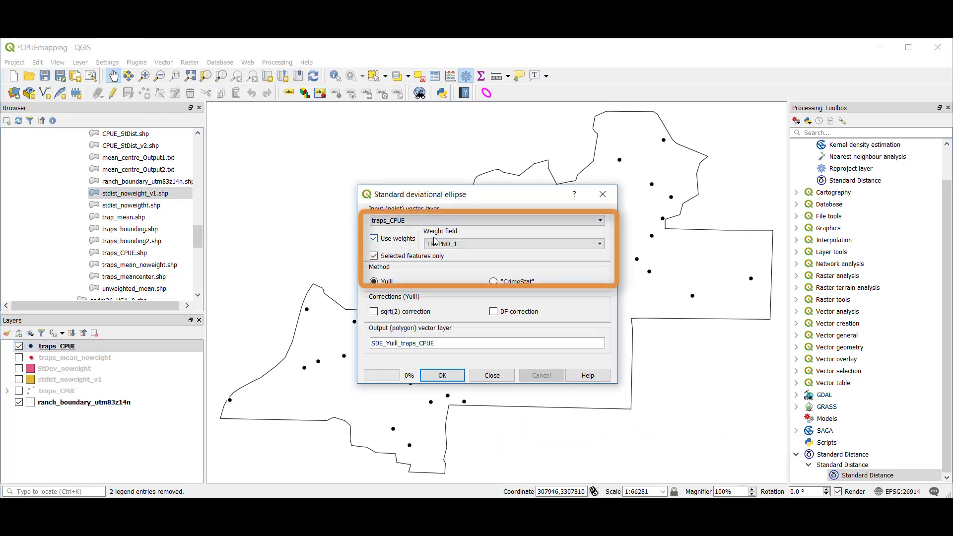
pyautogui.click(455, 244)
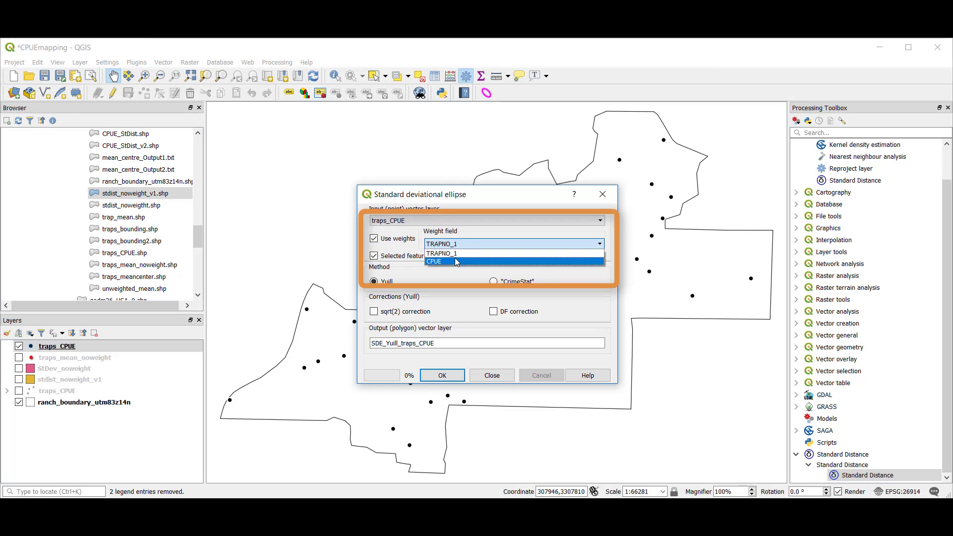
pyautogui.click(454, 258)
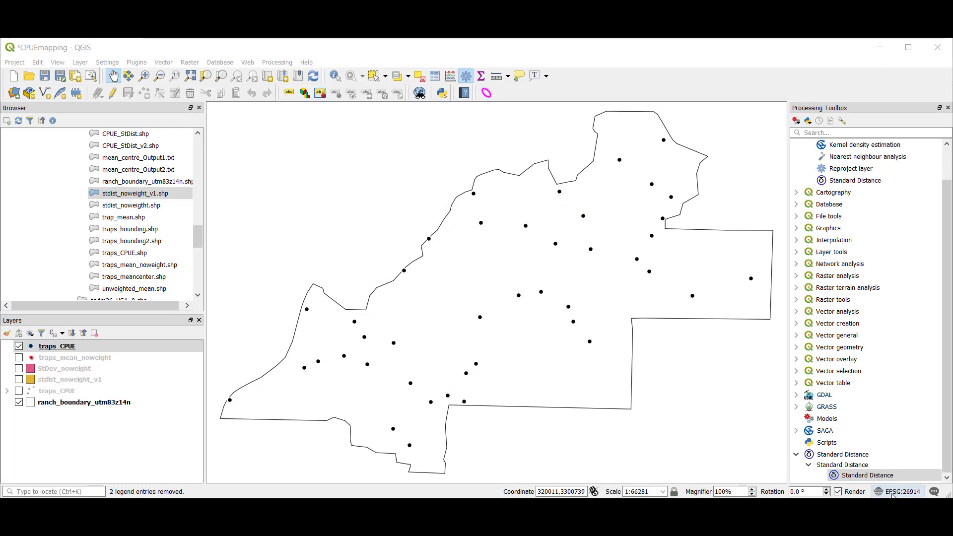
# Set up a Standard Distance calculation for traps_CPUE with CPUE as the weight field
pyautogui.doubleClick(887, 476)
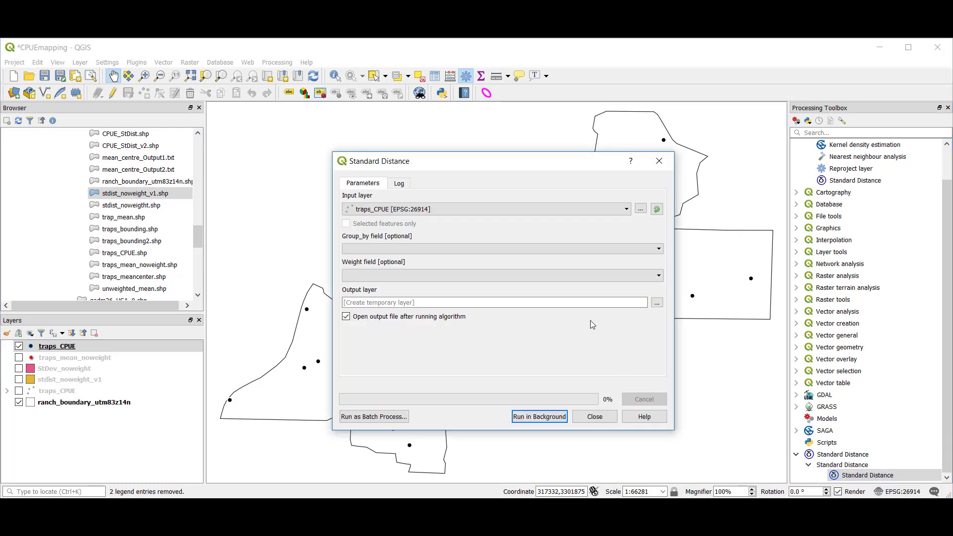
pyautogui.click(364, 276)
pyautogui.click(374, 307)
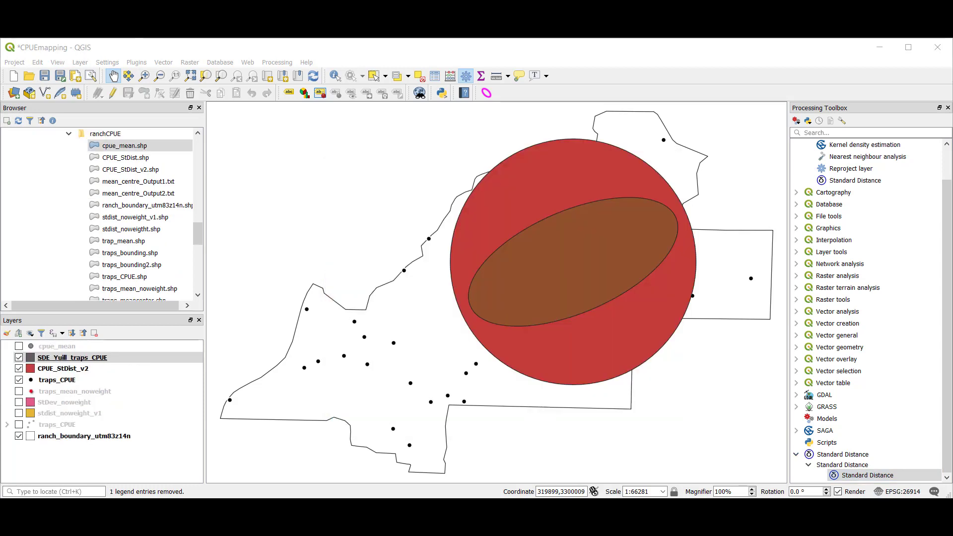
# Open the attribute table of the SDE_Yuill_traps_CPUE layer to examine the weighted ellipse's statistics
pyautogui.rightClick(95, 363)
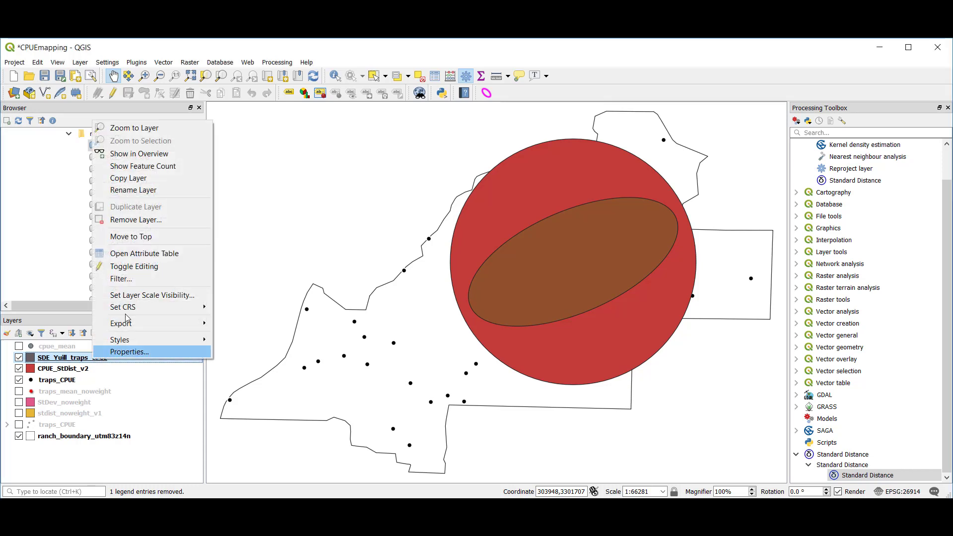
pyautogui.click(148, 253)
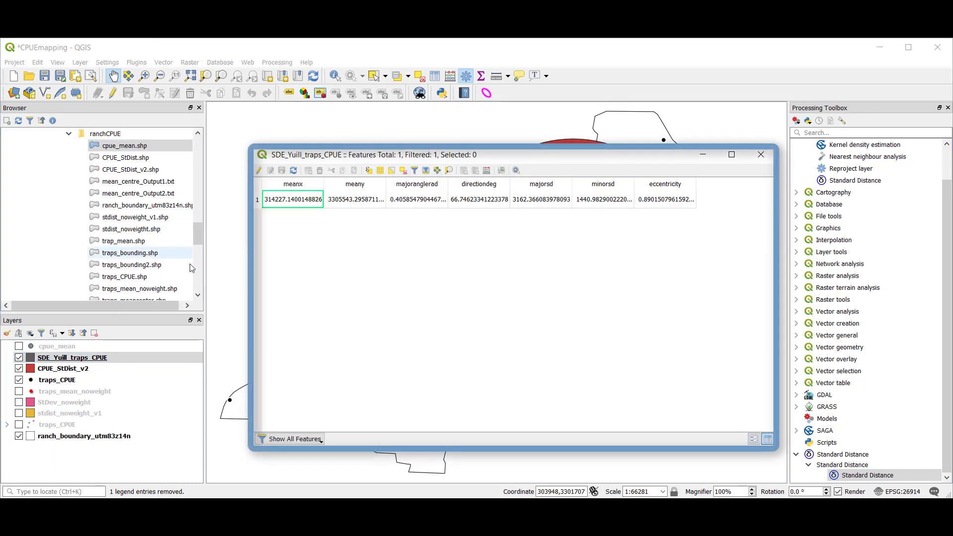
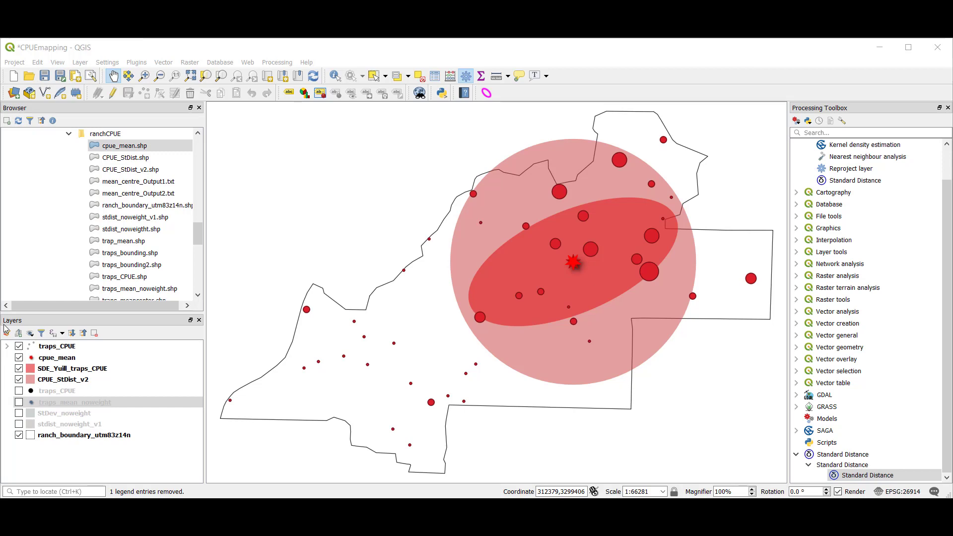
# Show the traps_mean_noweight layer on the map together with the weighted results
pyautogui.click(19, 403)
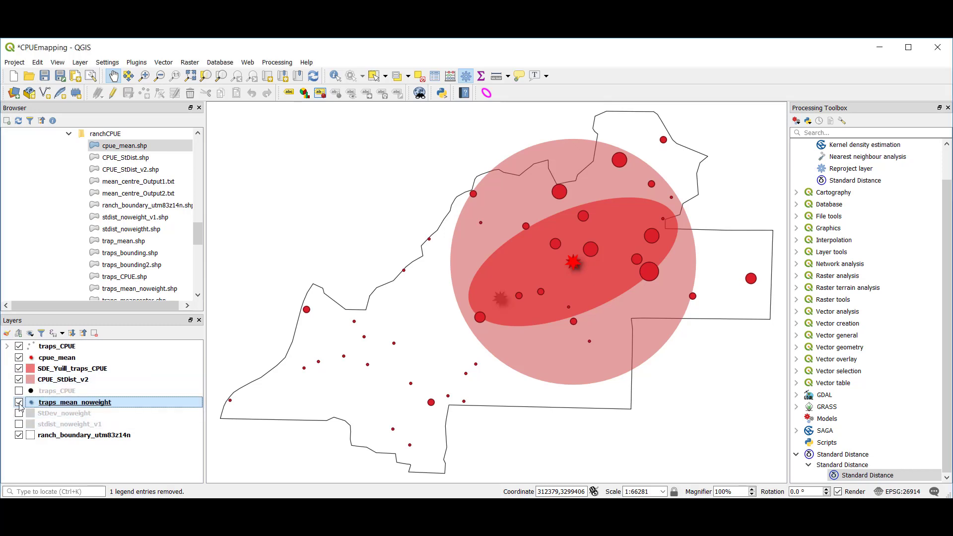